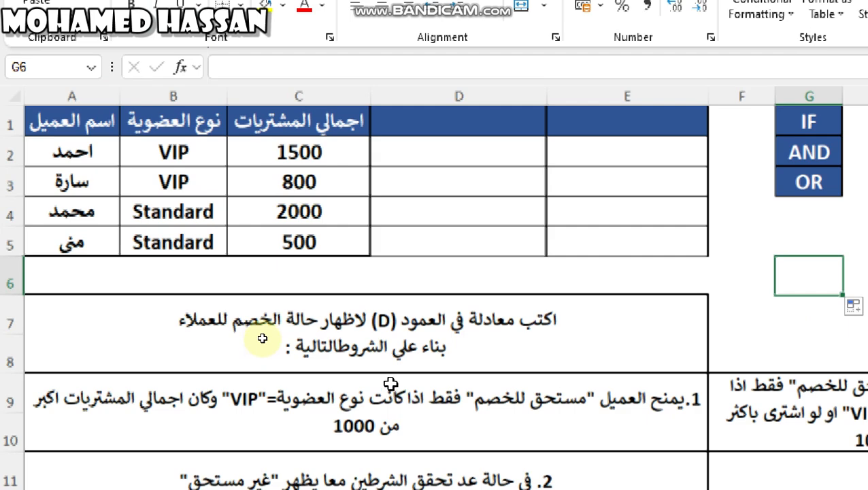
Copy the phrase "حالة الخصم للعملاء" from the task text in A7 into D1 as the column header
scroll(262, 338, "down", 1)
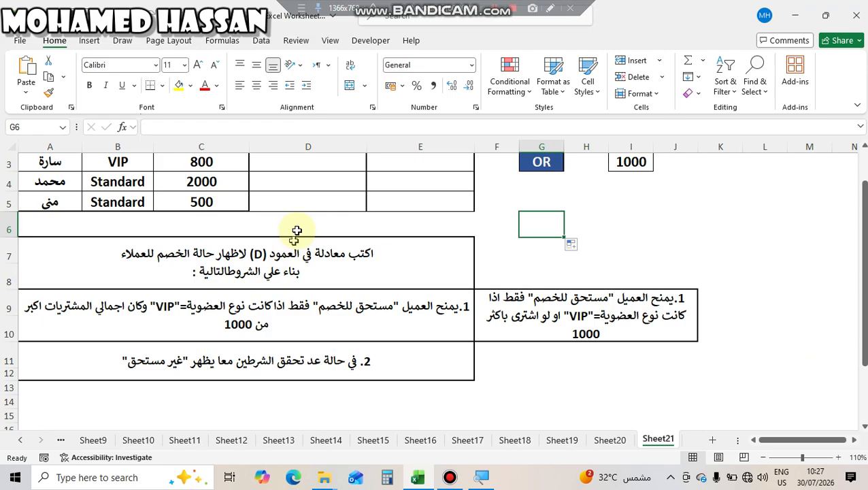
scroll(292, 228, "up", 1)
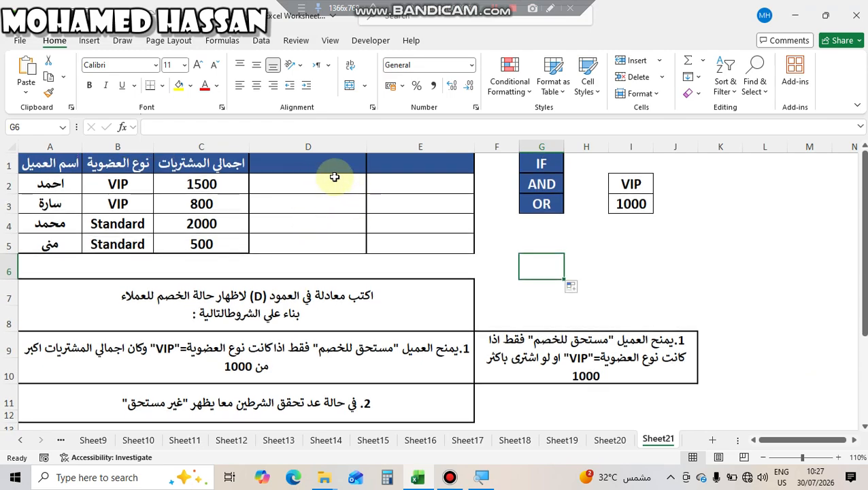
left_click(245, 298)
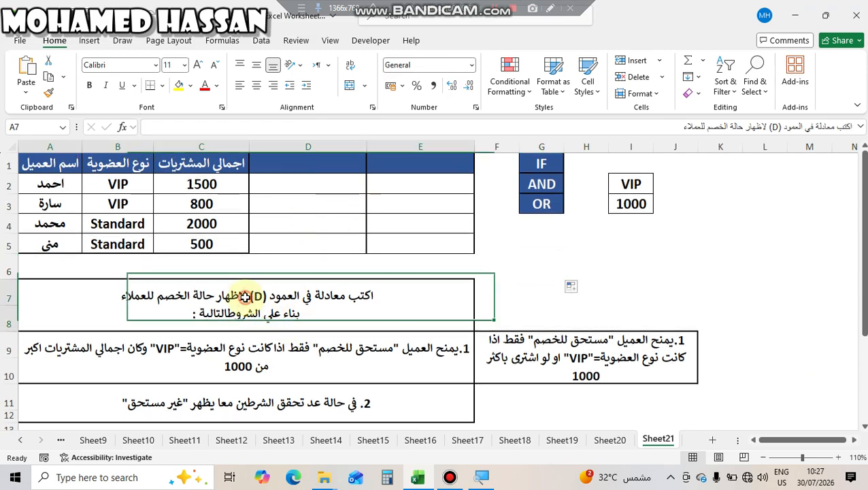
double_click(245, 298)
left_click_drag(218, 297, 123, 297)
key("ctrl+c")
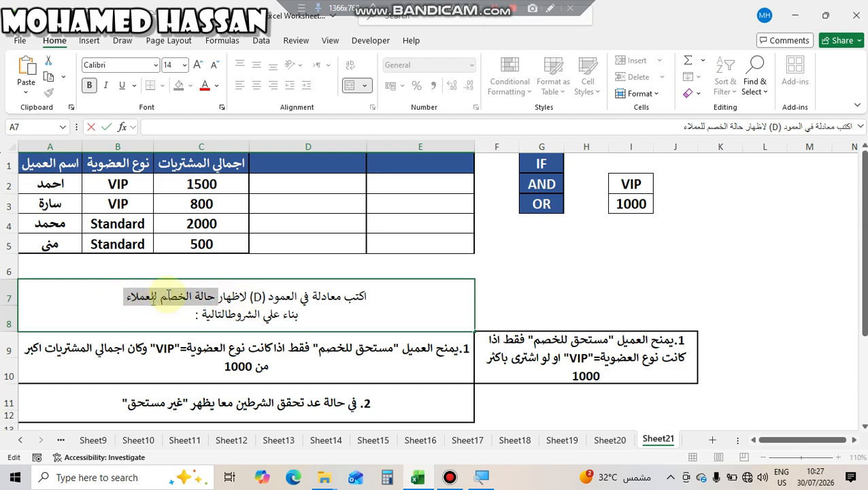
left_click(302, 159)
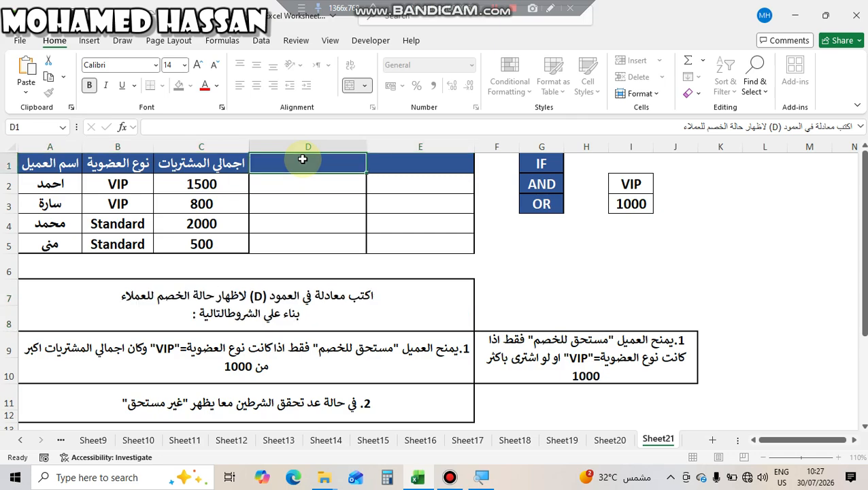
key("ctrl+v")
Begin an IF formula in D2 with a nested AND whose first condition is B2=$I$2
left_click(316, 185)
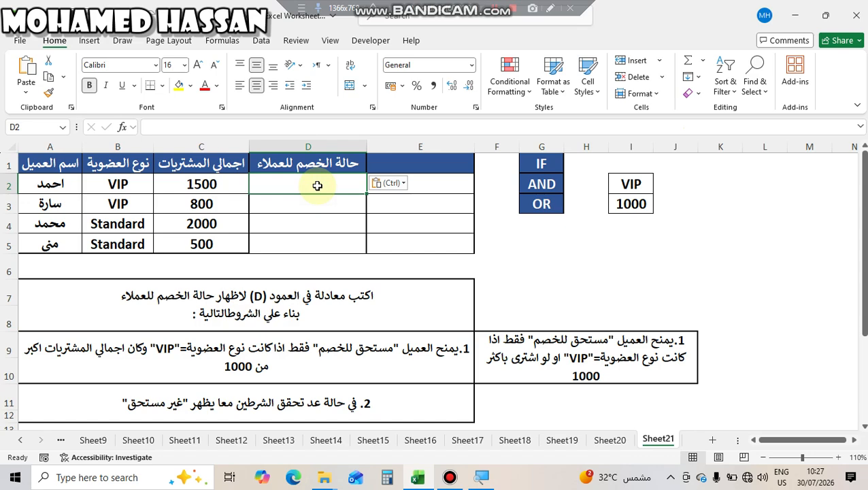
type("=")
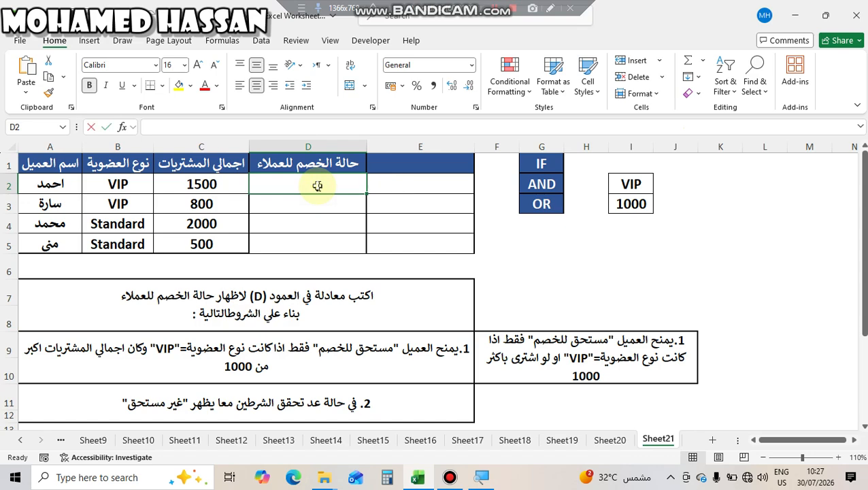
type("i")
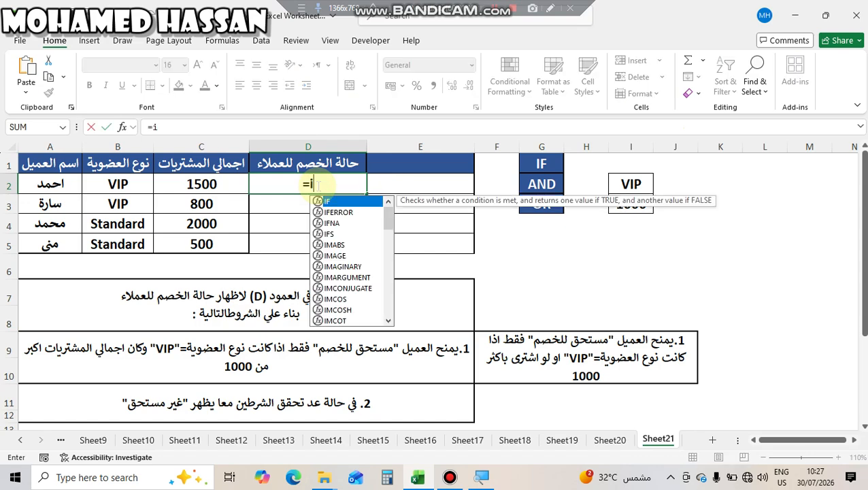
double_click(345, 200)
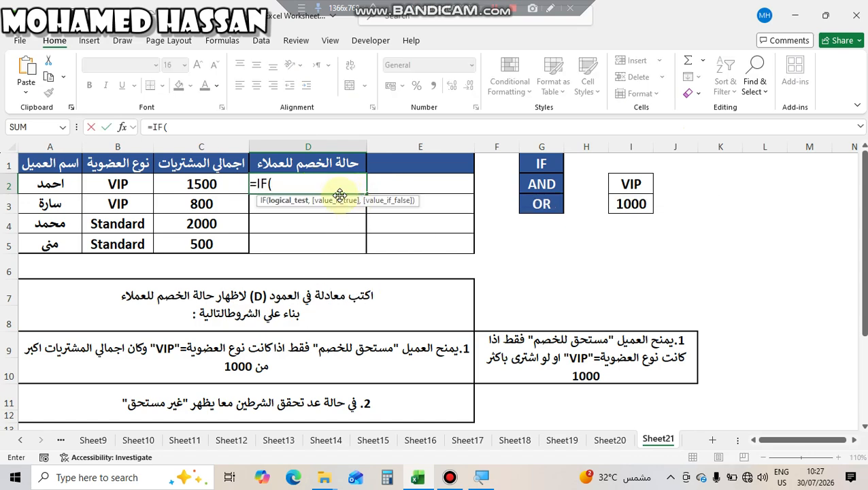
type("an")
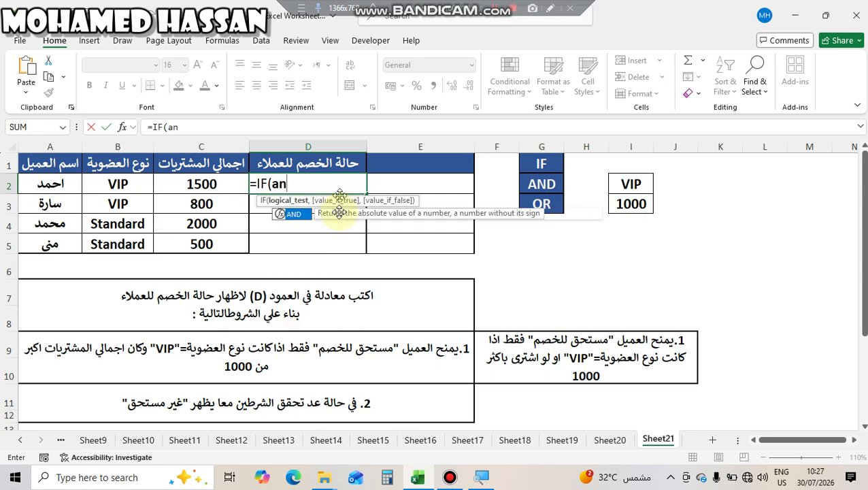
double_click(300, 215)
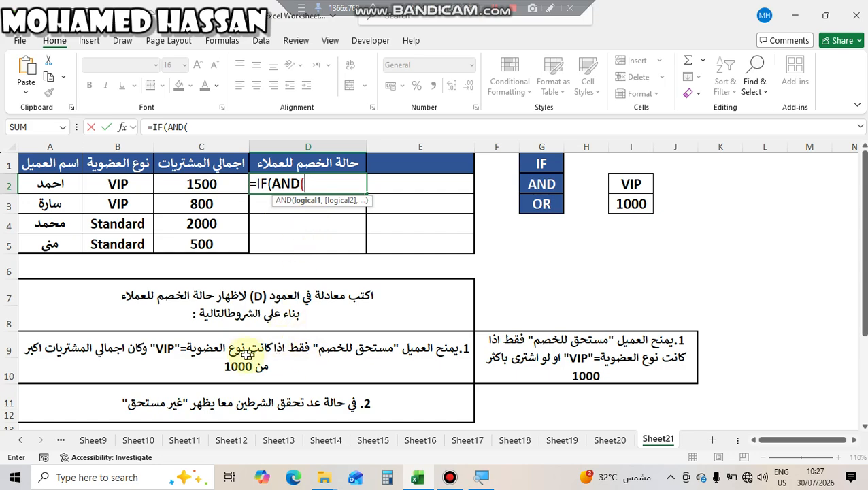
left_click(129, 185)
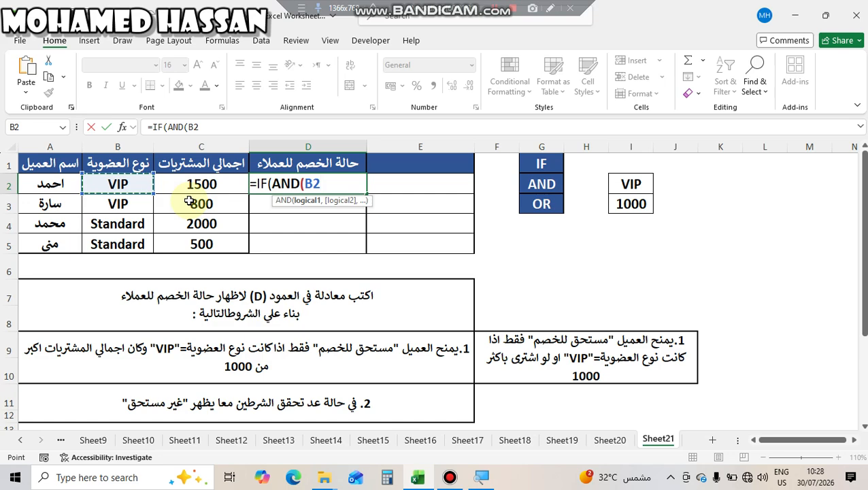
type("=")
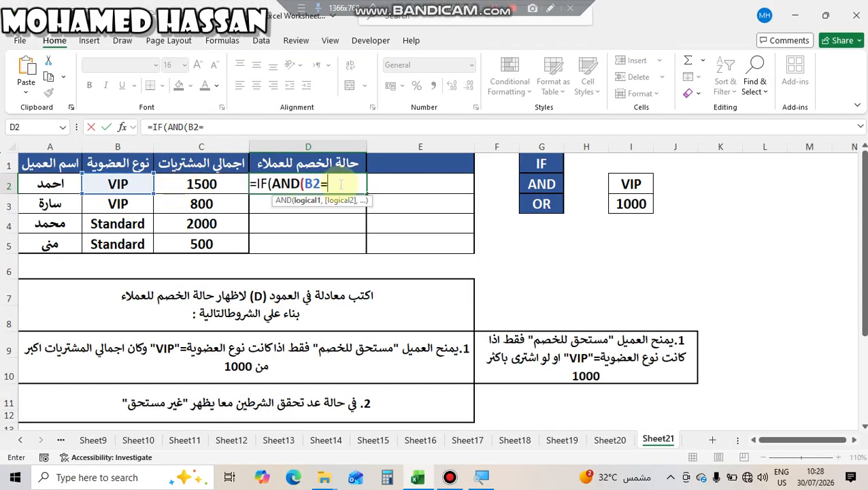
left_click(623, 186)
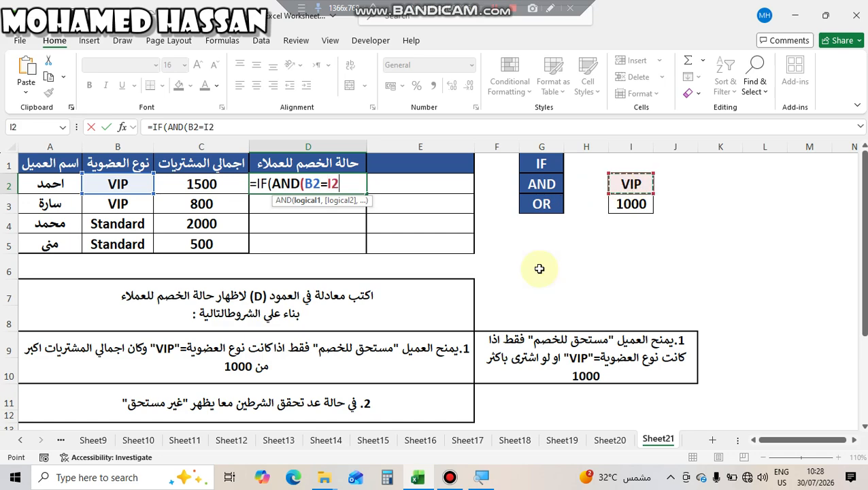
key("F4")
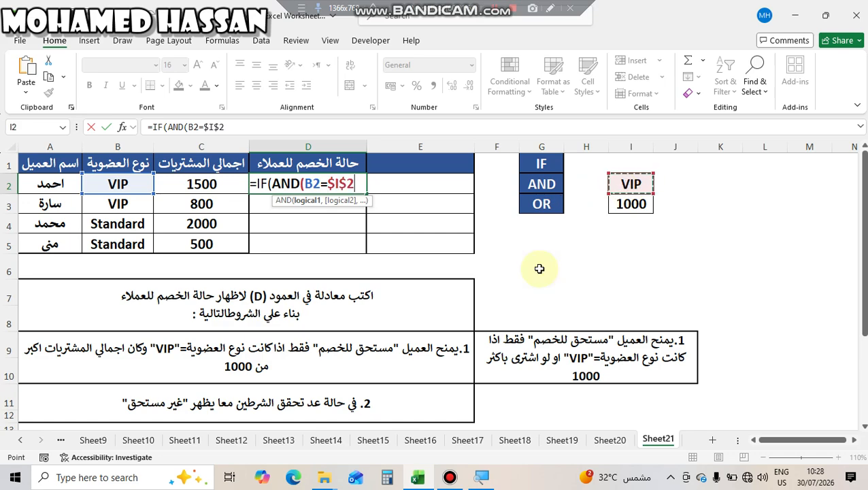
type(",")
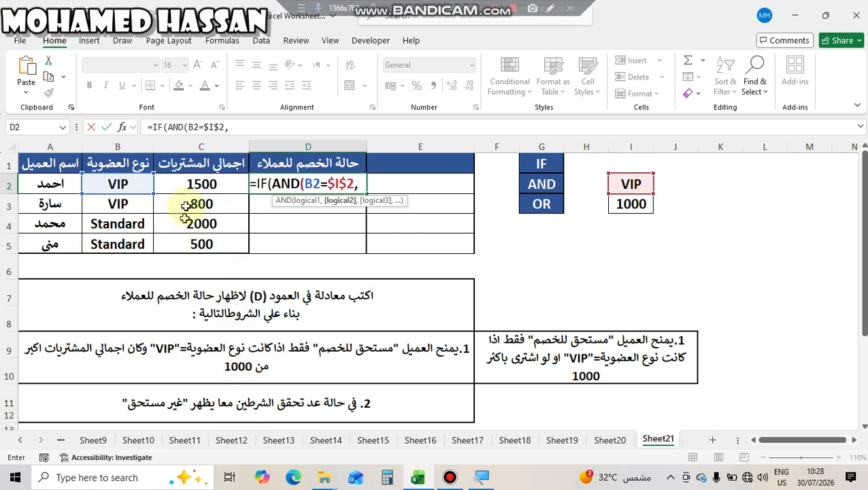
Add C2>$I$3 as the second condition in the D2 formula and close the AND function
left_click(187, 185)
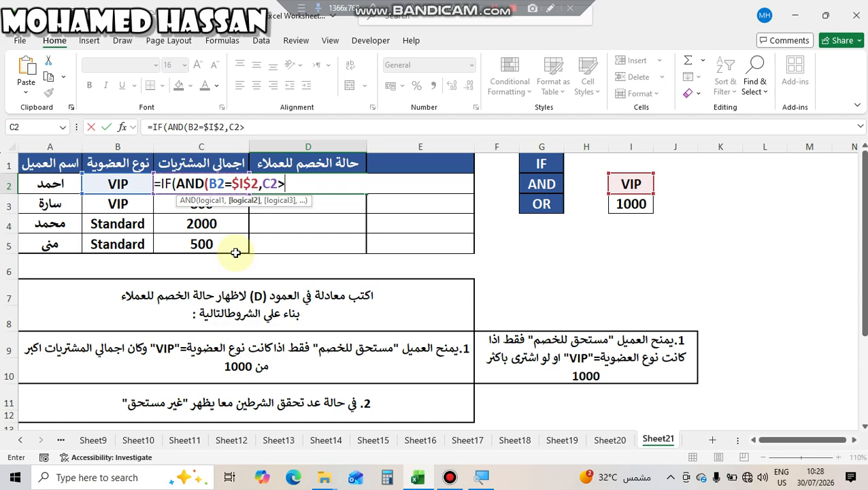
left_click(629, 206)
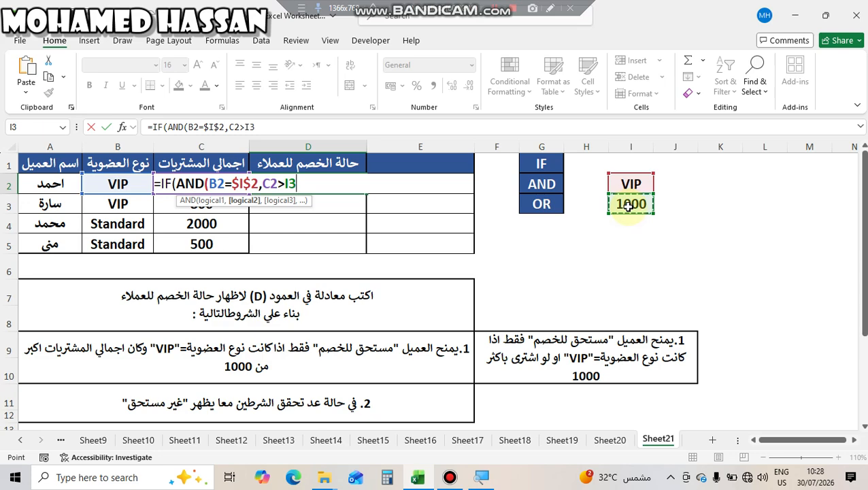
key("F4")
type(")")
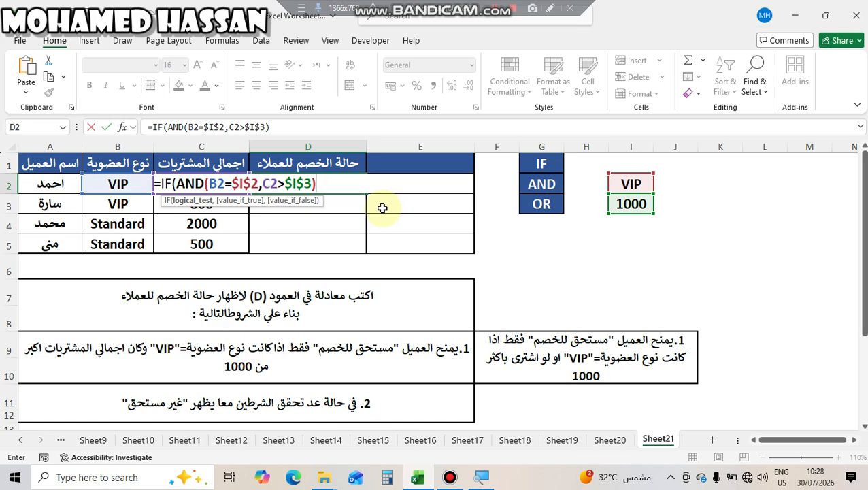
Enter "مستحق للخصم" as the value if true in the D2 formula
type(",")
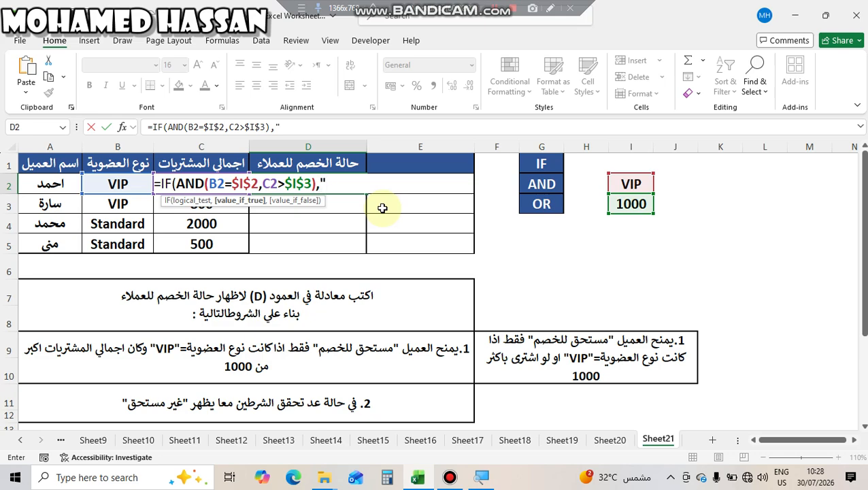
key("alt+shift")
type("\"مستحق")
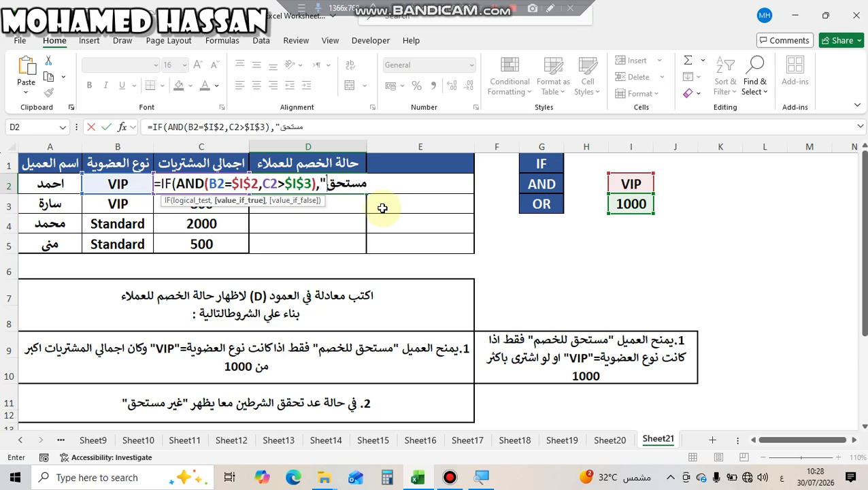
type(" للخصم")
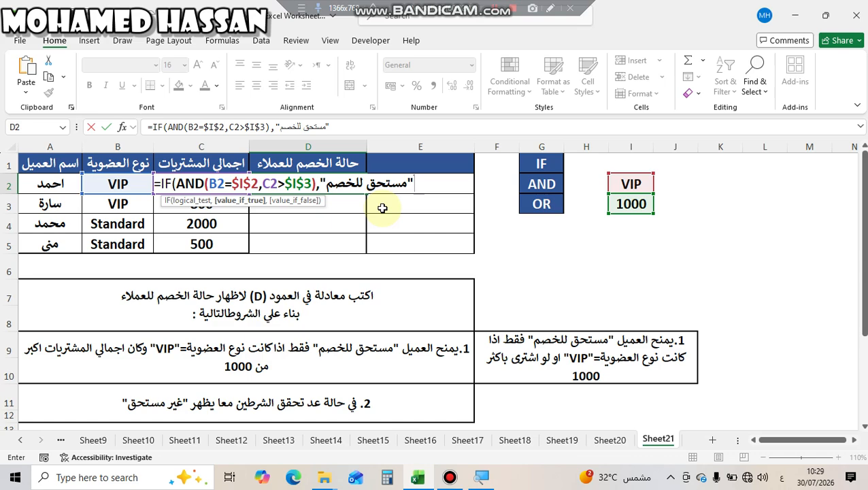
Finish the D2 formula with "غير مستحق" as the value if false and fill it down through D5
type(",")
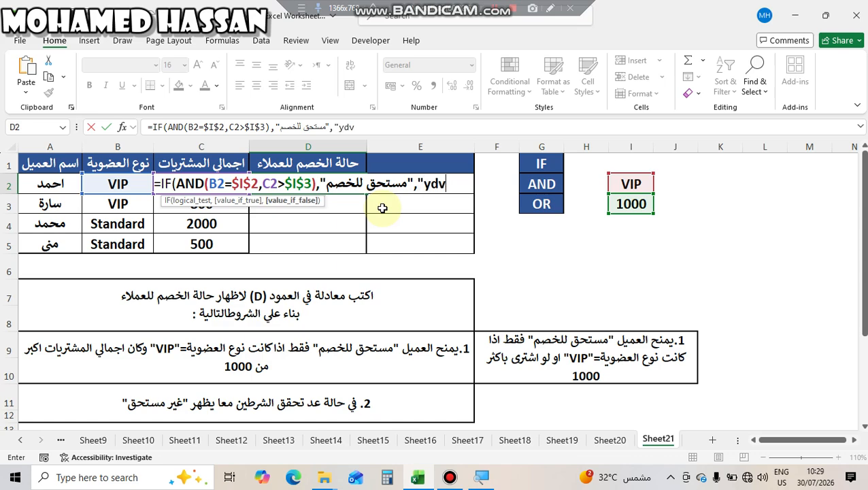
type("\"غير")
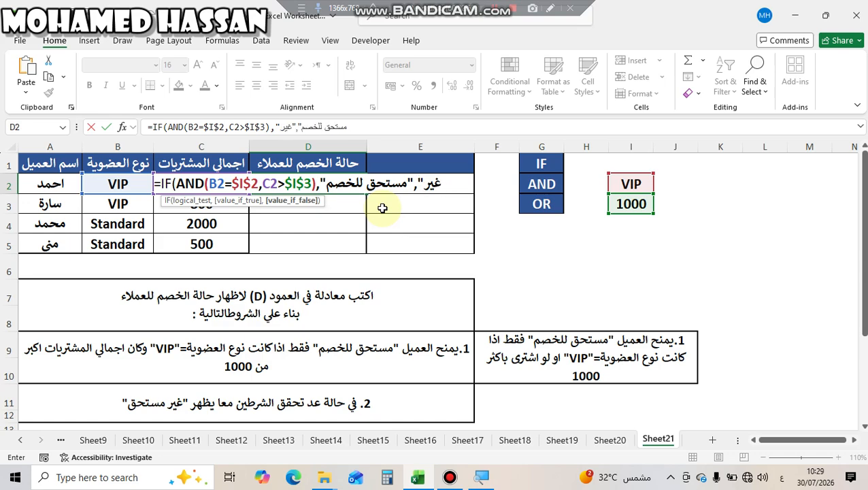
type(" مستحق")
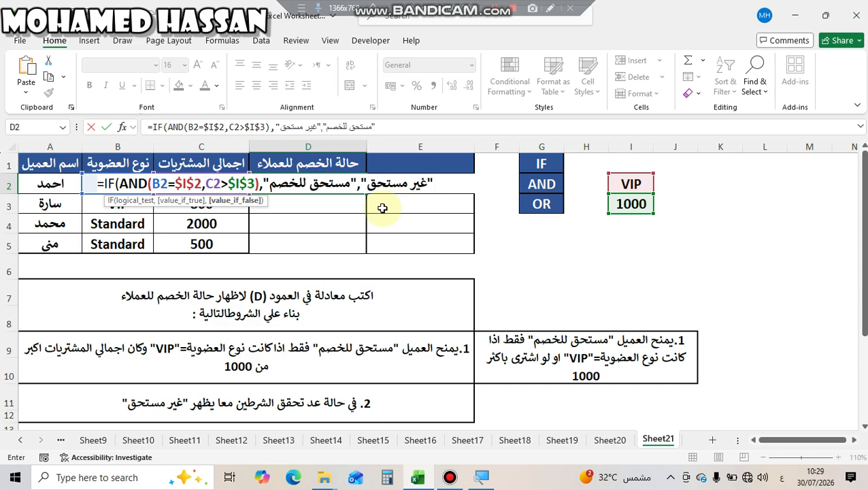
key("alt+shift")
type(")")
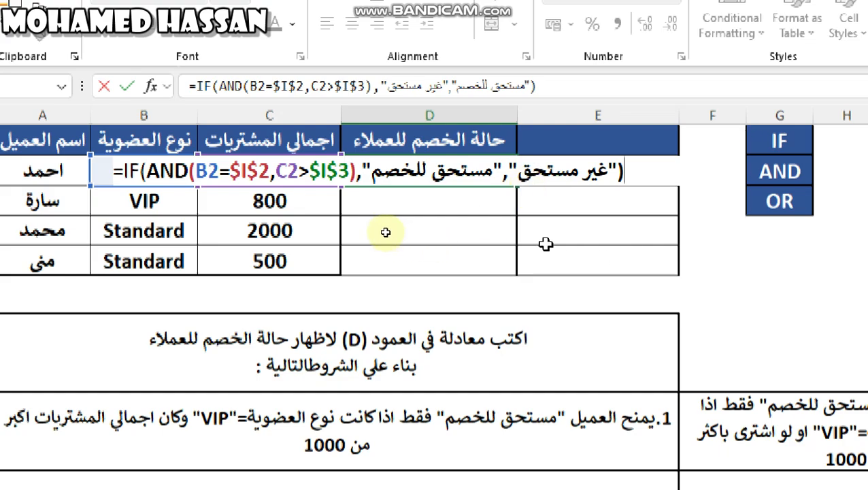
key("Return")
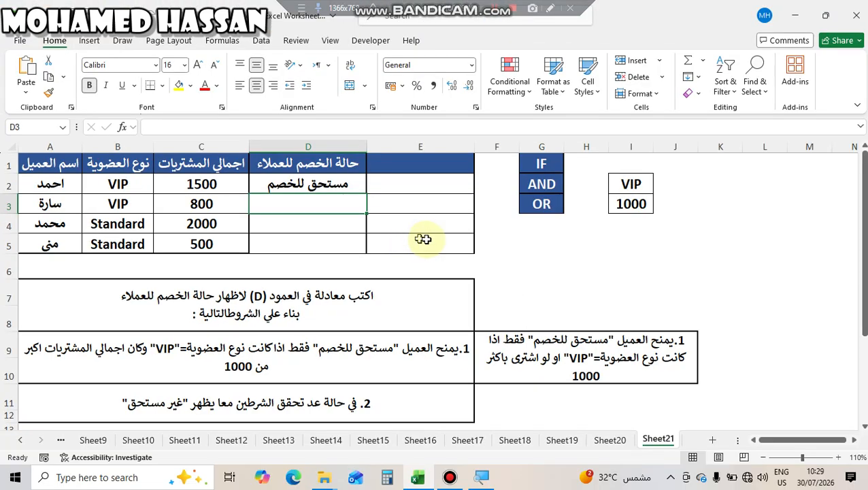
left_click(371, 192)
left_click_drag(366, 195, 365, 251)
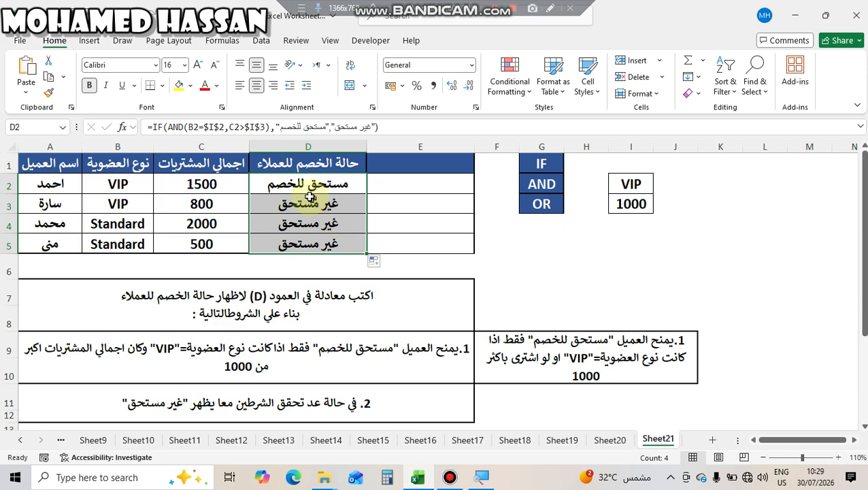
Check each customer's membership type and purchase total in B2:C5 against the discount status in column D
left_click(166, 186)
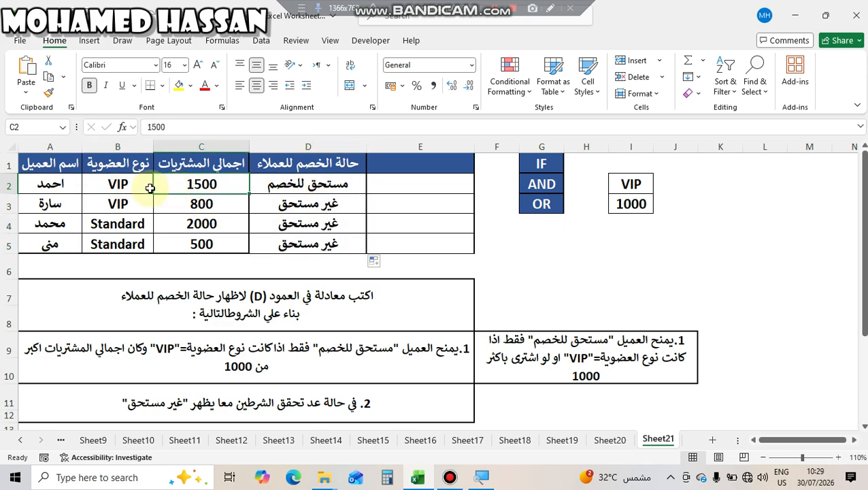
left_click(149, 188)
left_click(184, 185)
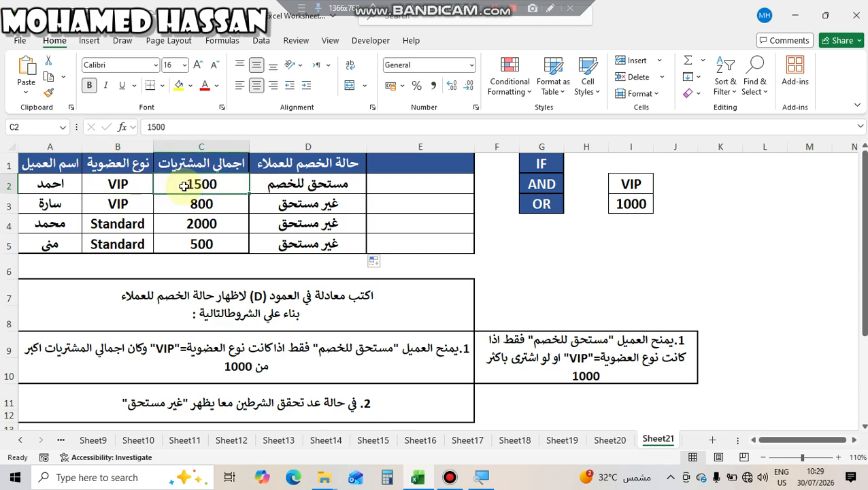
left_click(215, 209)
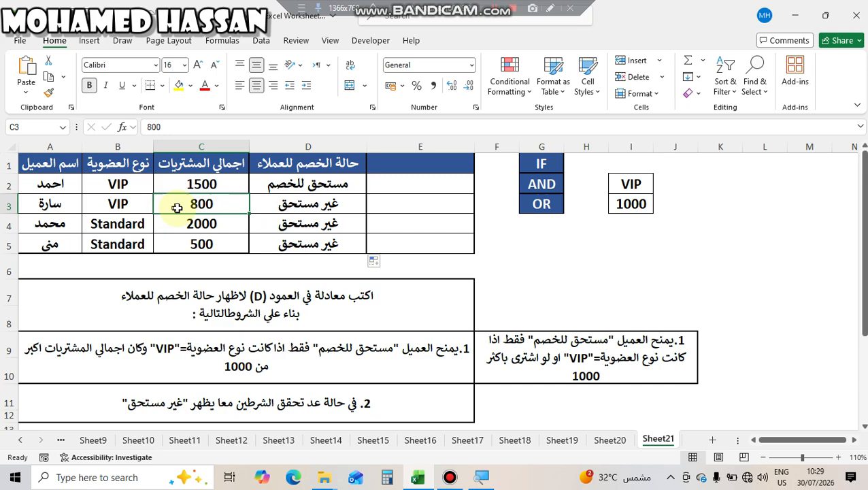
left_click_drag(194, 222, 150, 243)
left_click(175, 229)
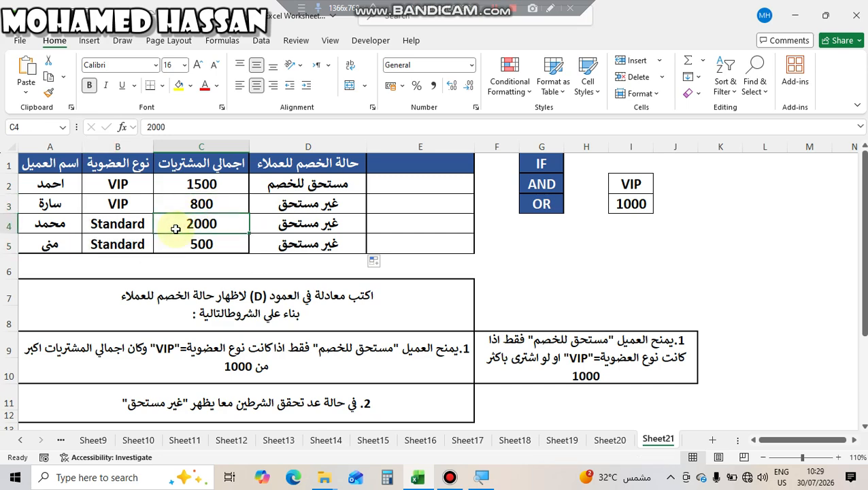
left_click(135, 225)
left_click(204, 242)
left_click(147, 243)
left_click(196, 243)
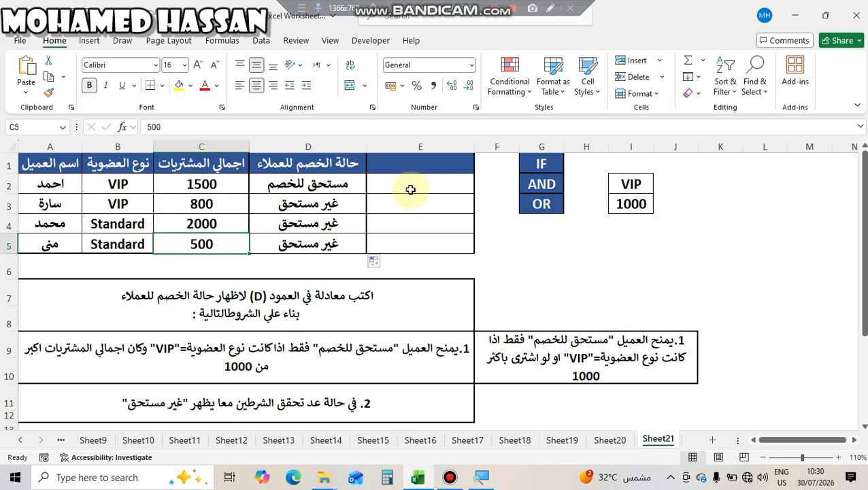
left_click(276, 266)
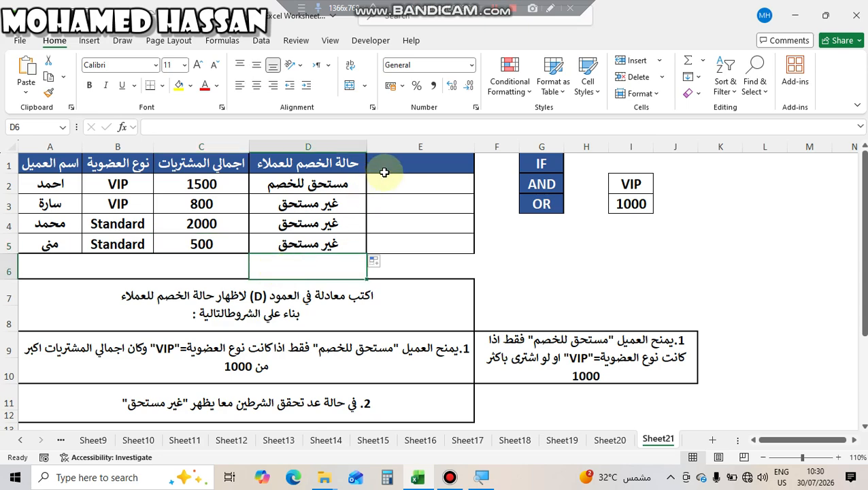
Copy the "حالة الخصم للعملاء" header from D1 into E1
left_click(335, 164)
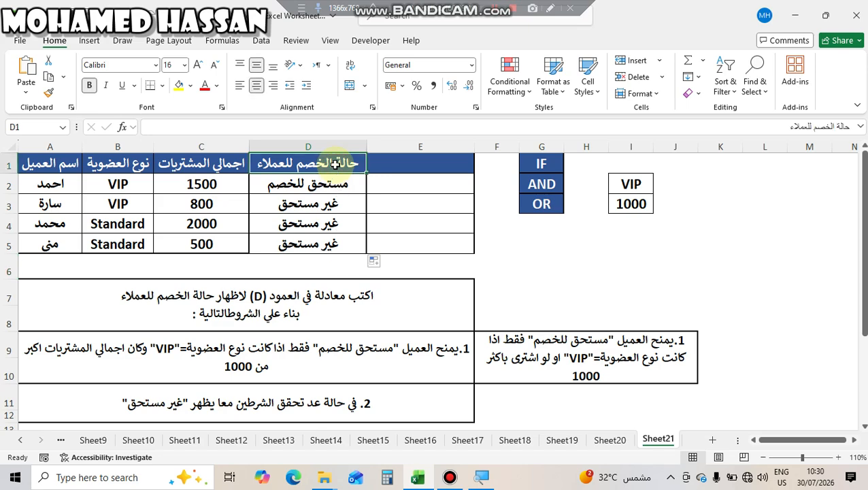
key("ctrl+c")
left_click(393, 164)
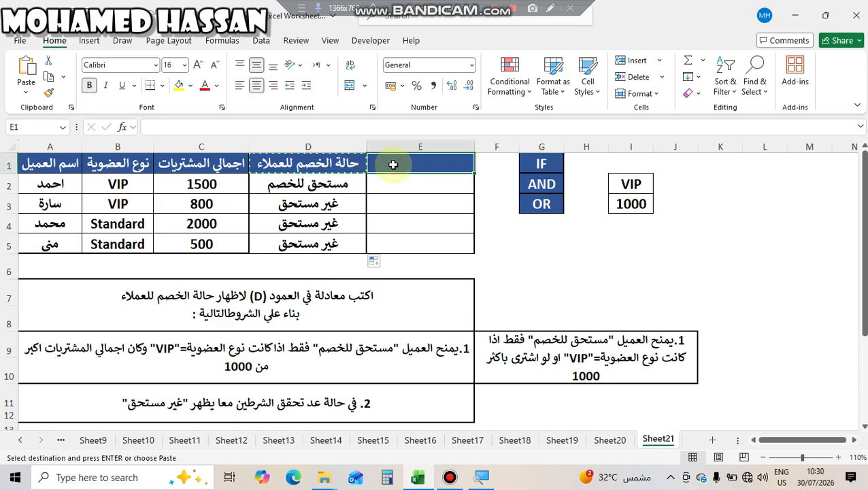
key("ctrl+v")
left_click(406, 184)
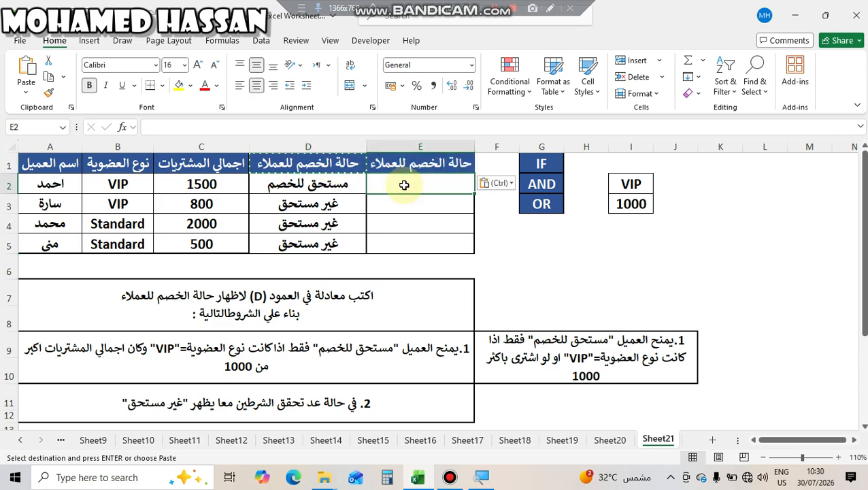
key("Escape")
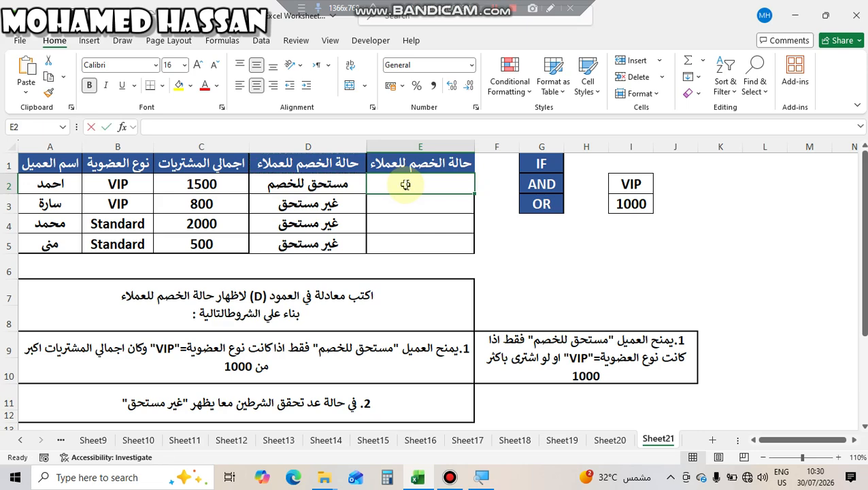
Start an IF formula in E2 with a nested OR whose first condition is B2=$I$2
type("=if")
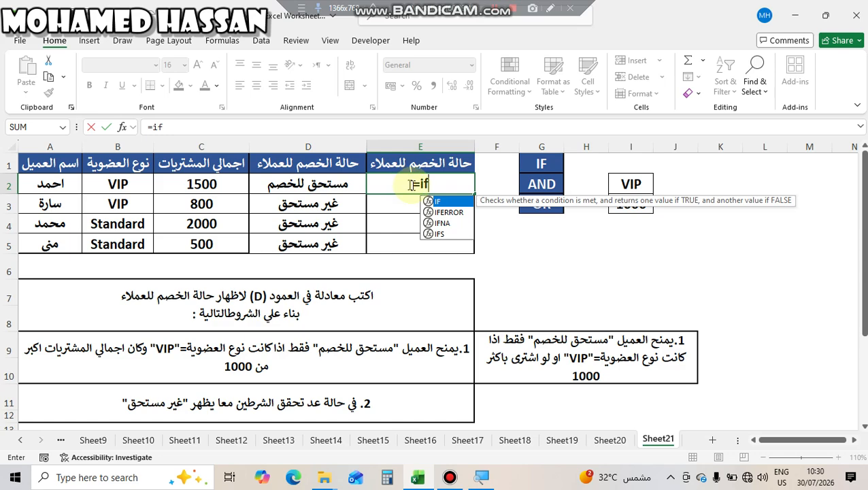
double_click(449, 201)
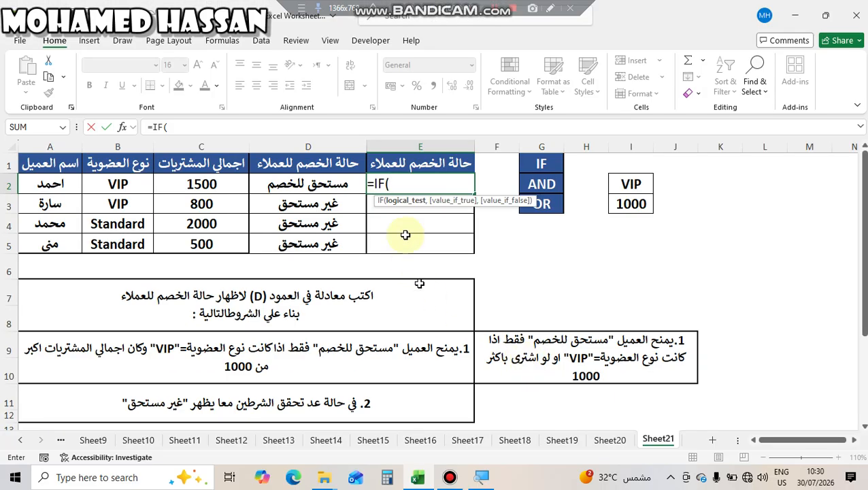
type("or")
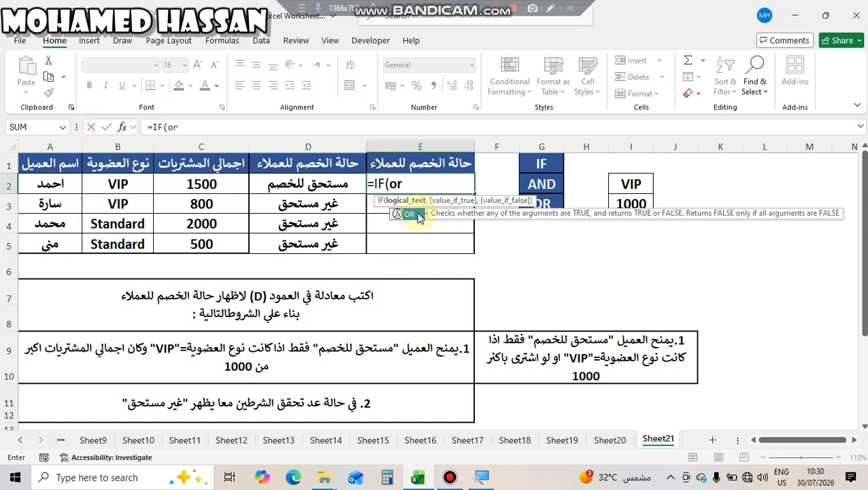
double_click(418, 215)
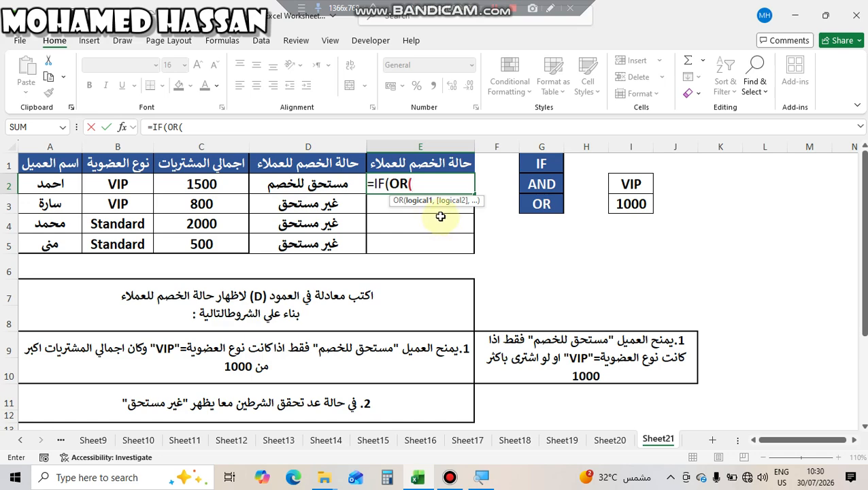
left_click(136, 189)
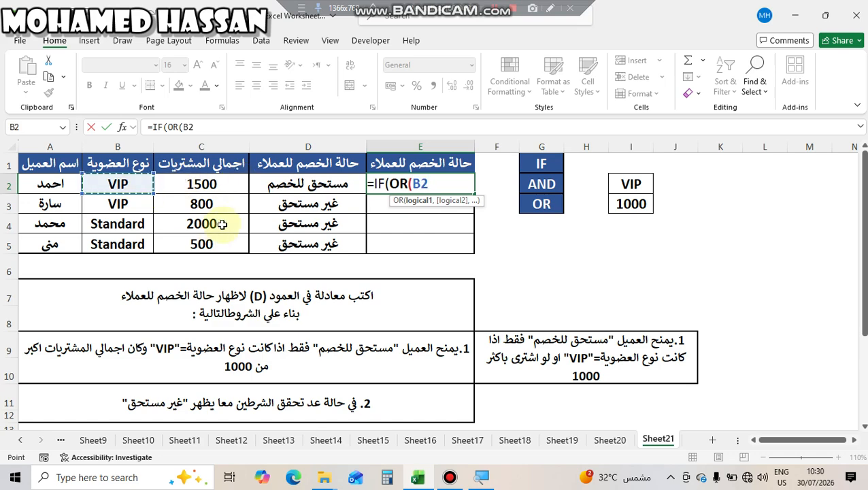
type("=")
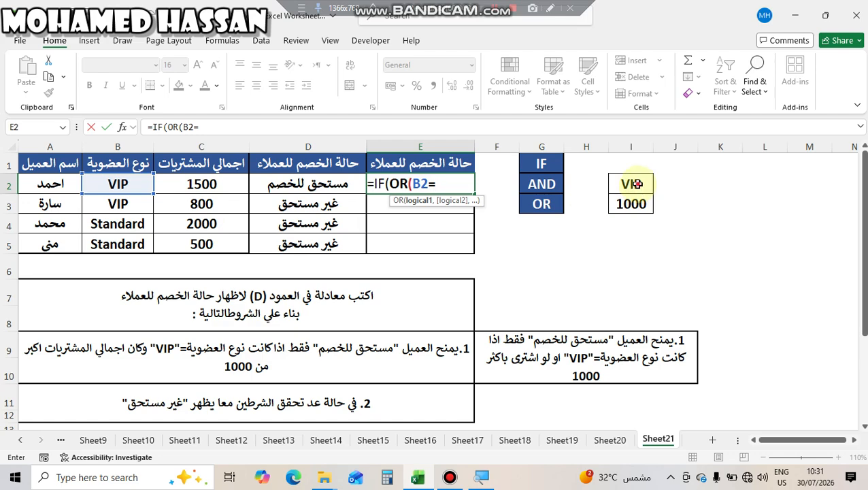
left_click(638, 184)
key("F4")
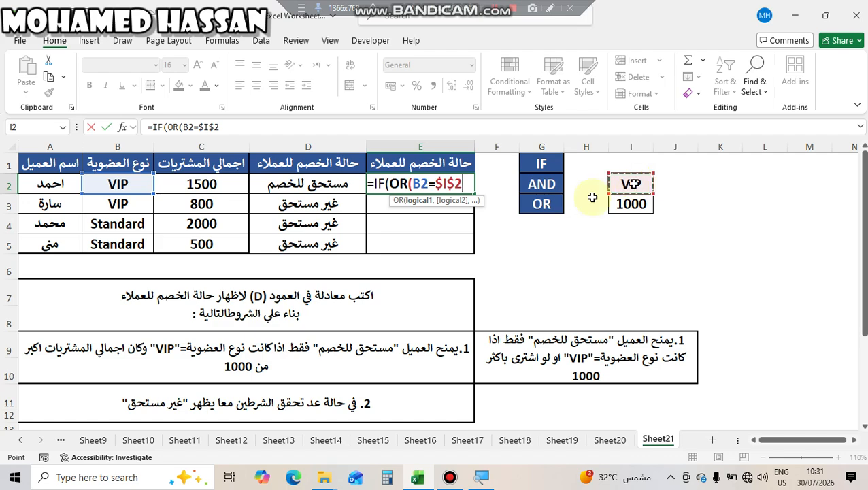
type(",")
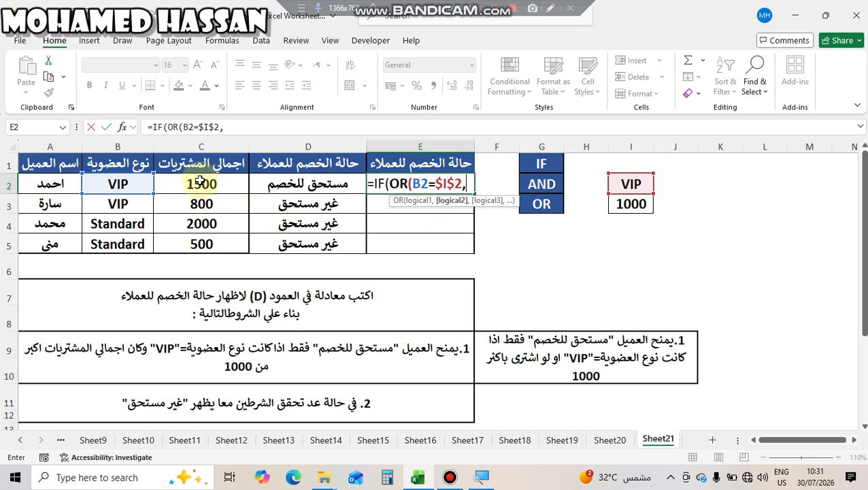
Add C2>$I$3 as the second condition in the E2 formula and close the OR function
left_click(200, 180)
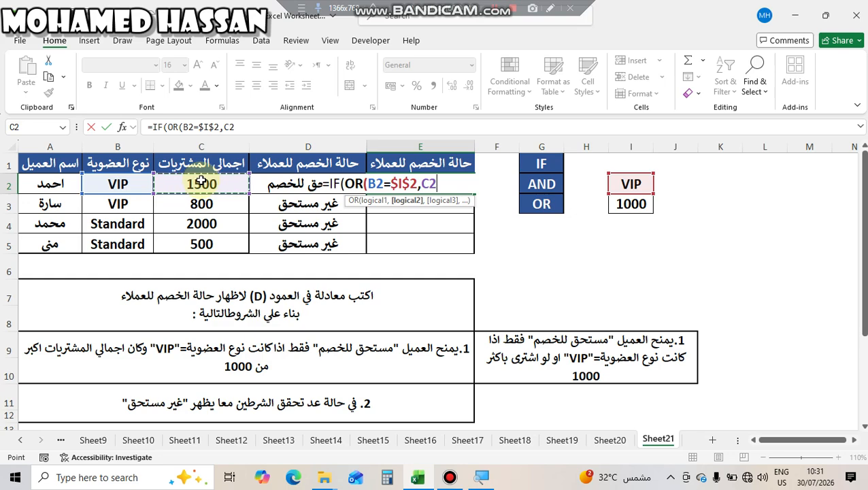
type(">")
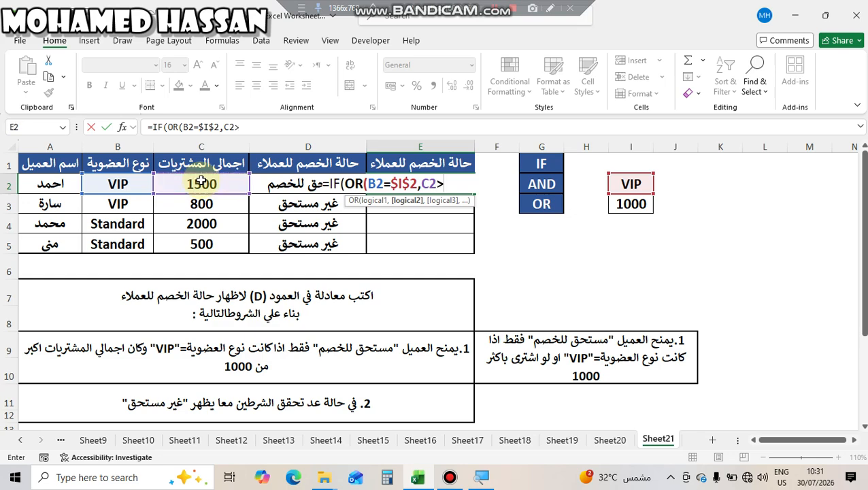
left_click(641, 208)
key("F4")
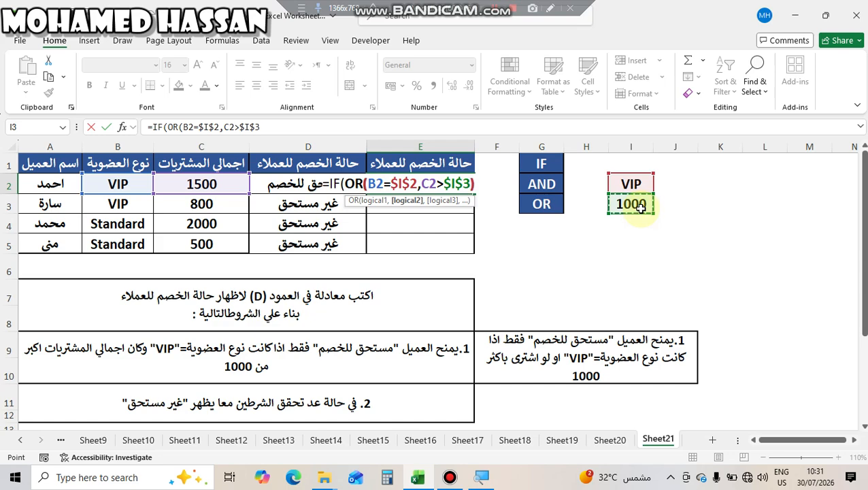
type("),")
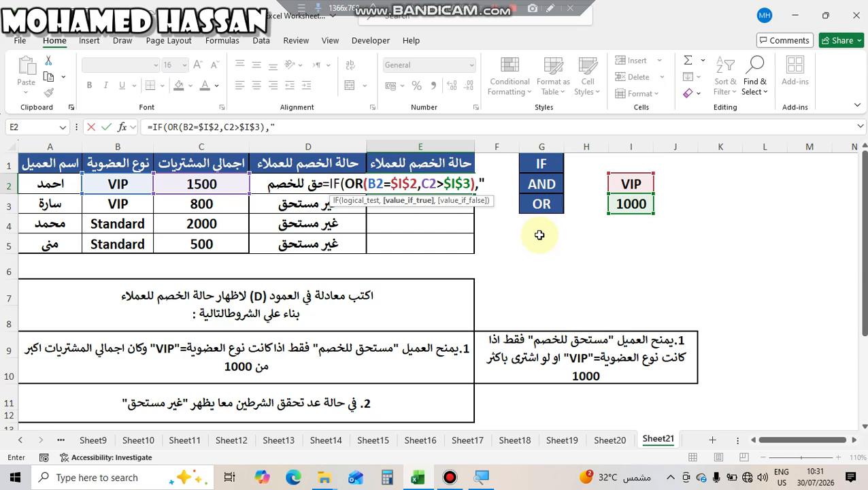
Enter "مستحق للخصم" as the value if true in the E2 formula
key("alt+shift")
type("مستحق")
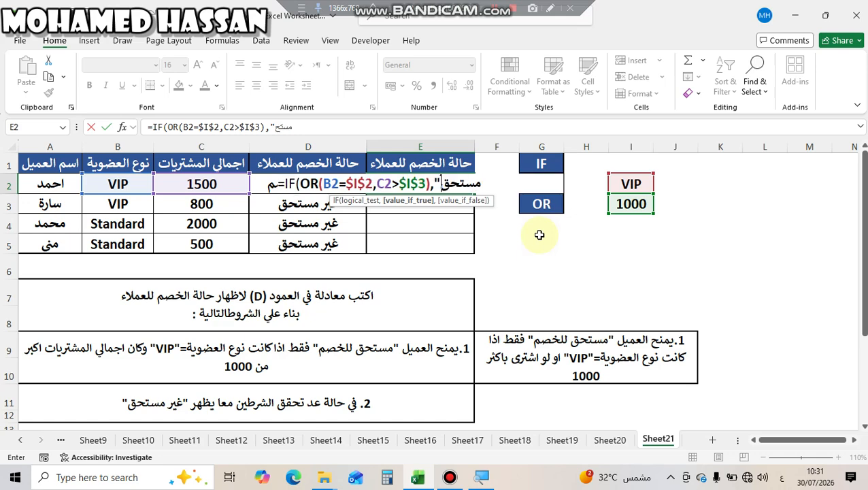
type(" للخصم")
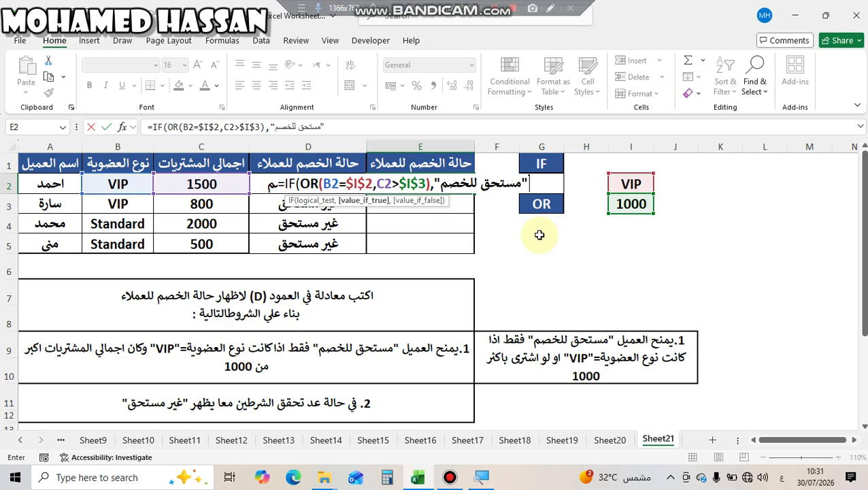
type("\",")
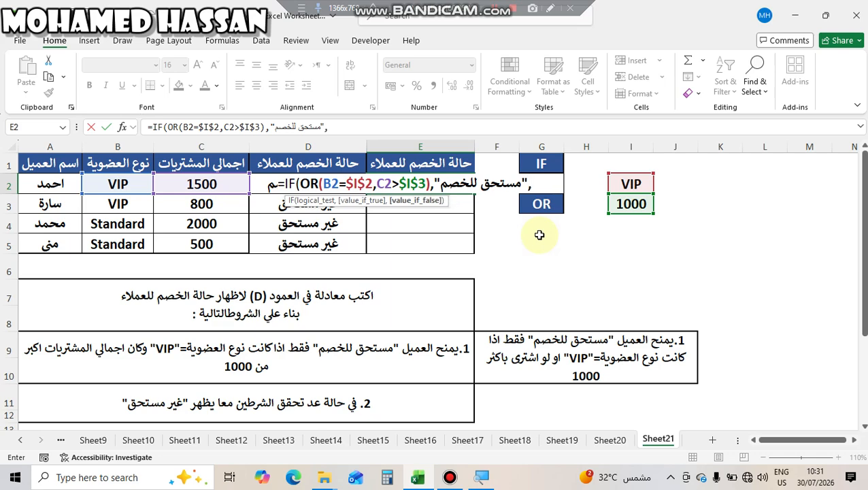
Enter "غير مستحق" as the value if false, then close and commit the E2 formula
key("alt+shift")
type("\"غي")
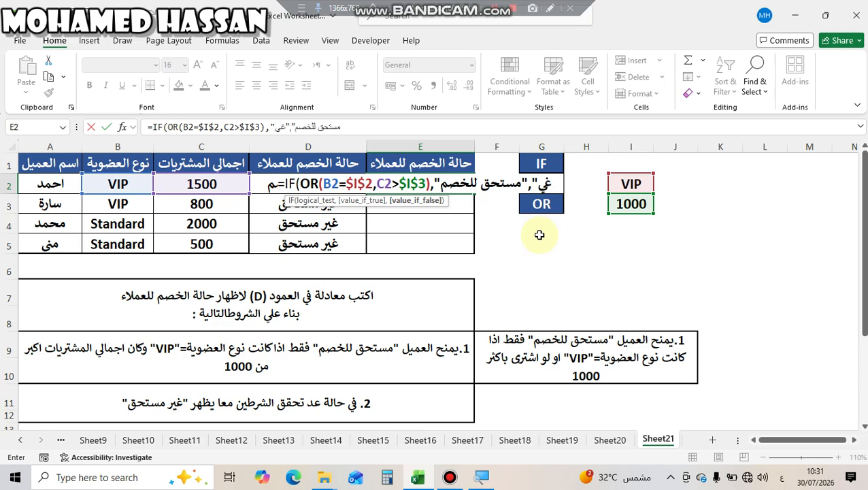
type("ر مستحق")
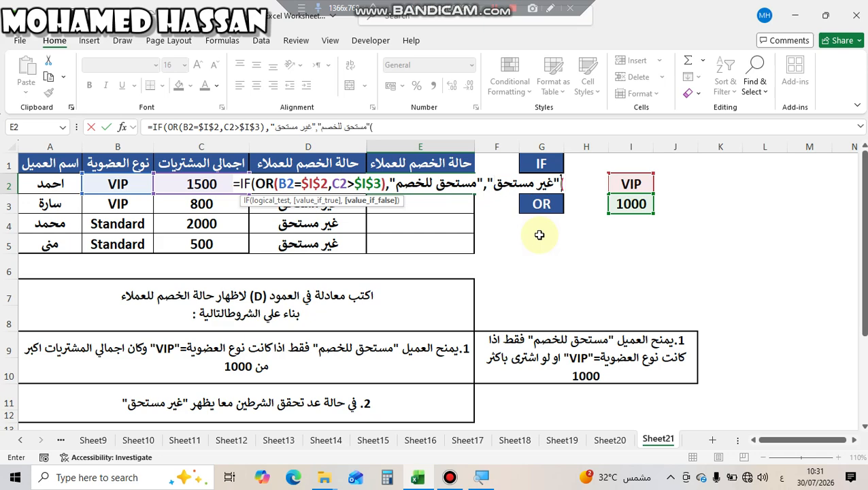
key("alt+shift")
type(")")
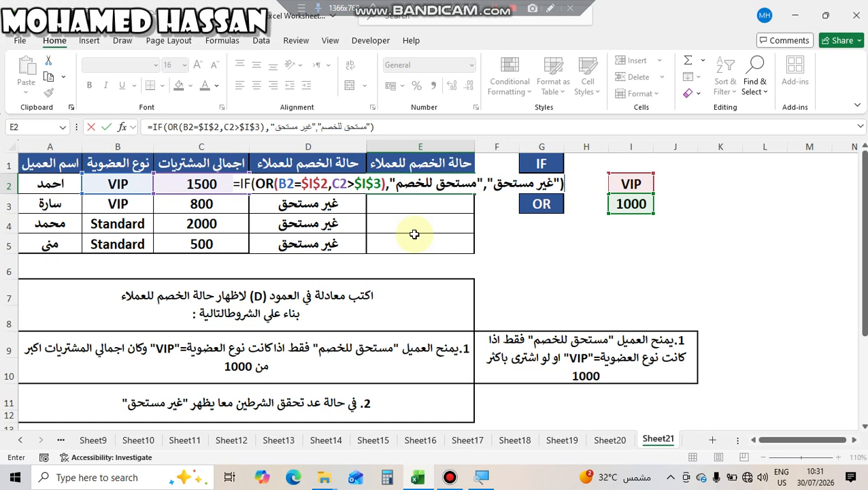
key("ctrl+Return")
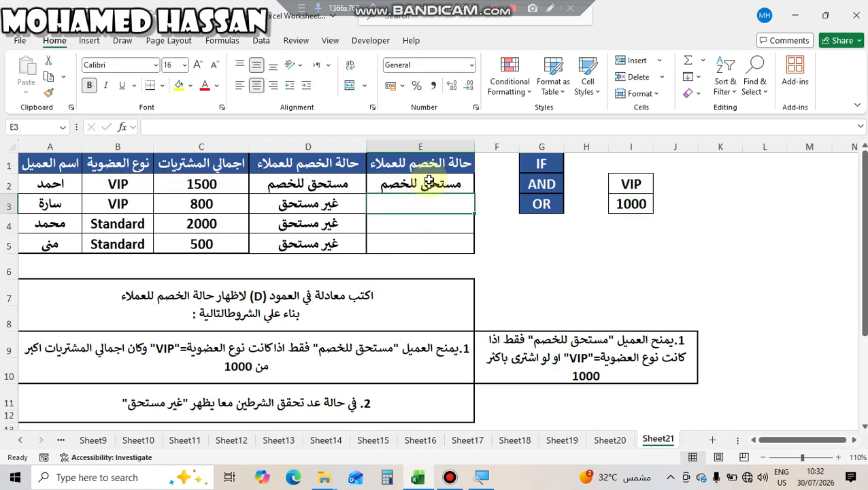
Fill the E2 formula down through E5, one row at a time, and deselect the range
left_click_drag(472, 194, 472, 219)
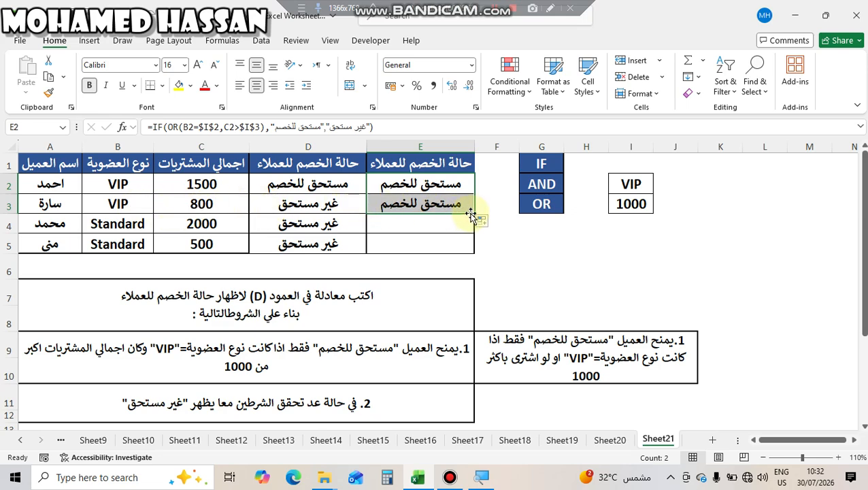
left_click_drag(473, 214, 471, 232)
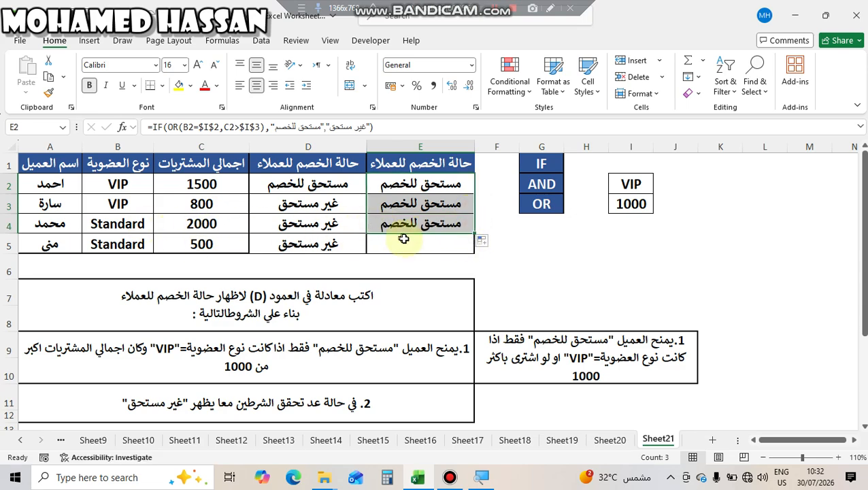
left_click_drag(474, 233, 468, 250)
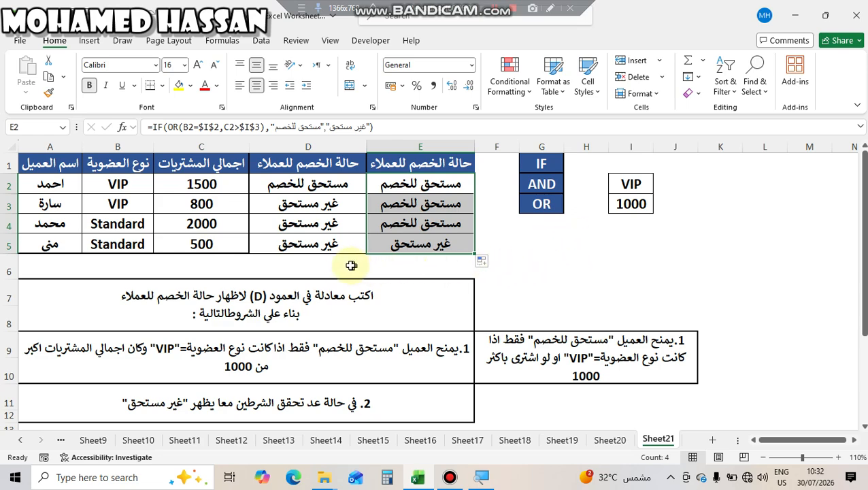
left_click(381, 267)
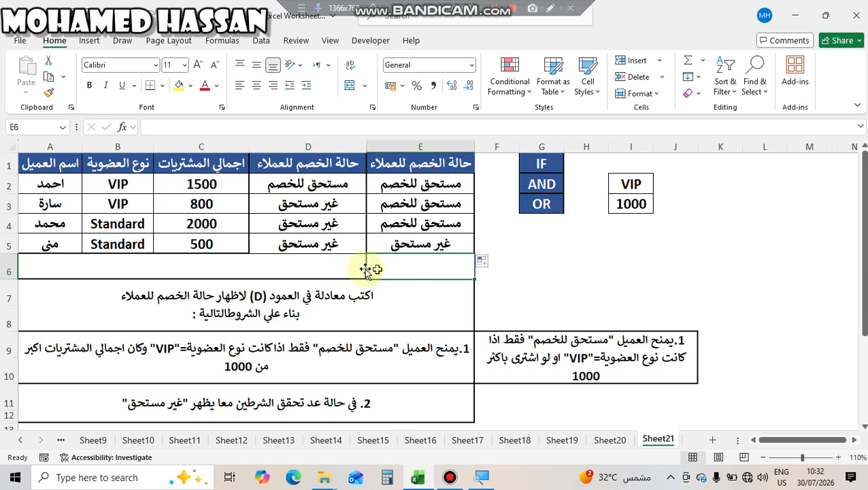
left_click(318, 264)
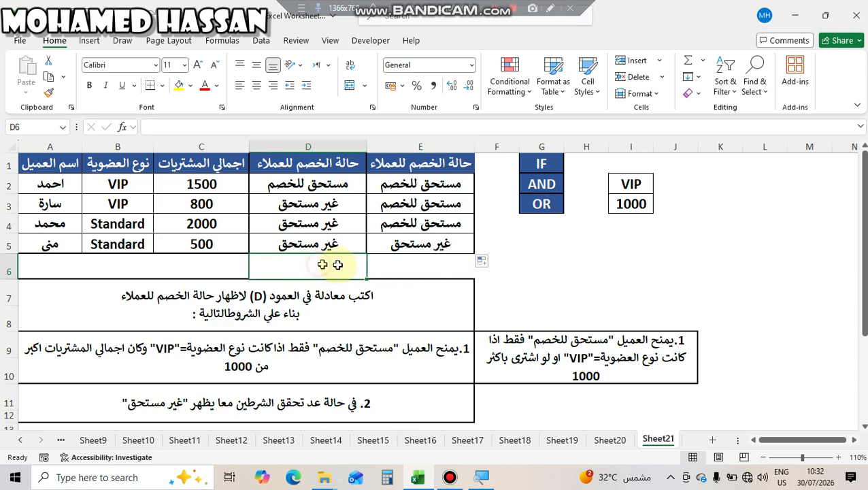
left_click(390, 264)
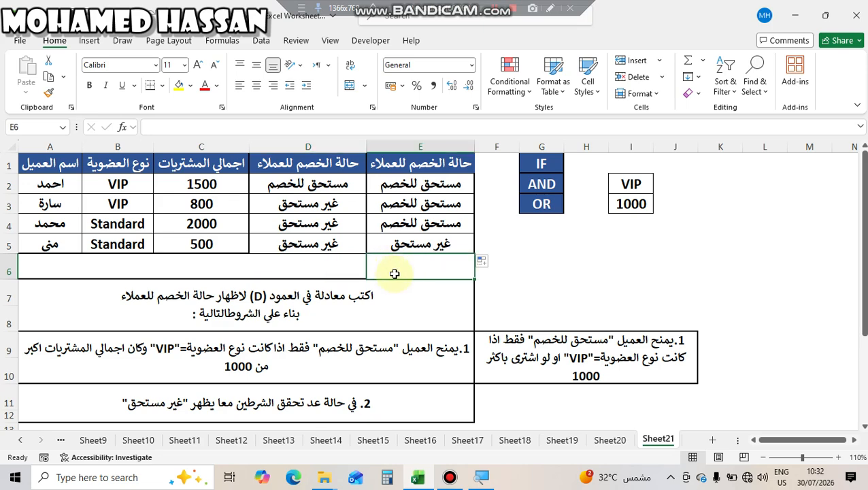